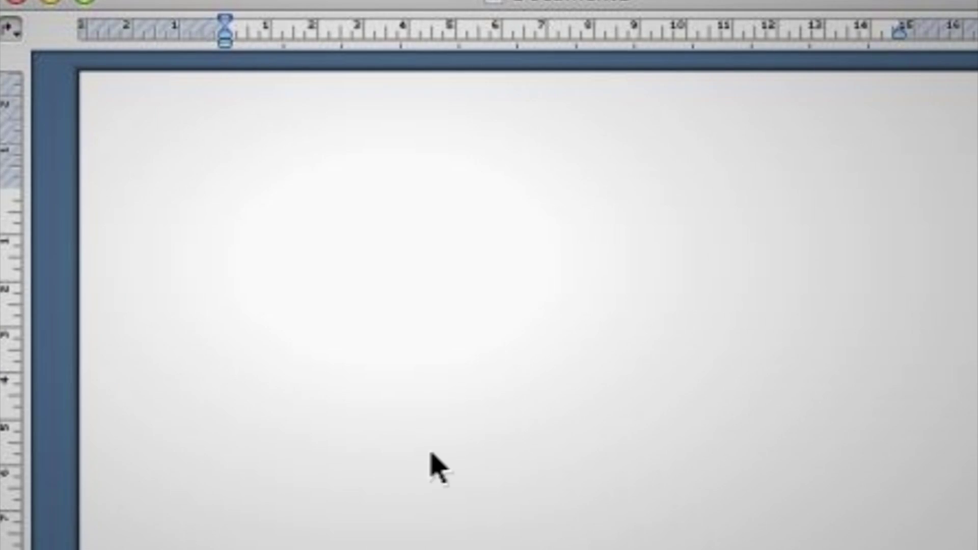
text(Wii on the)
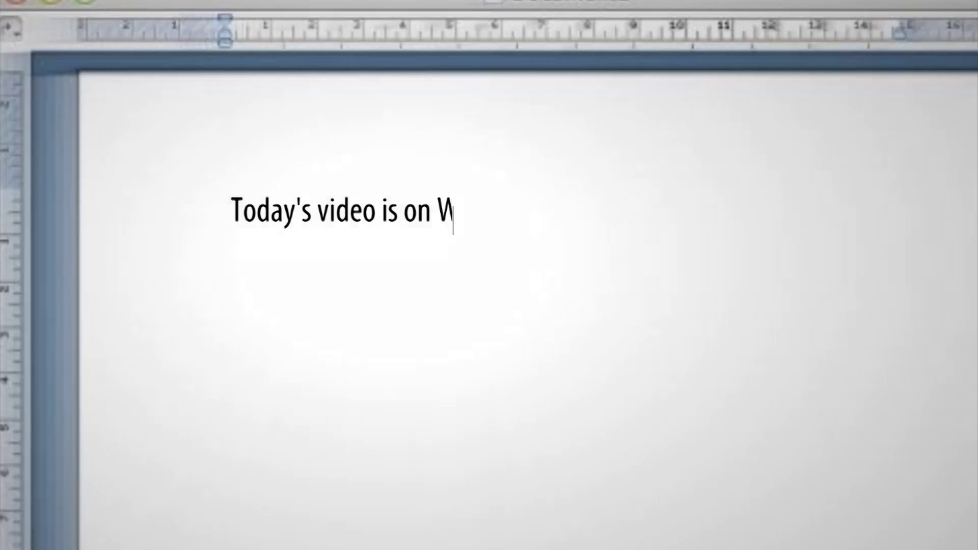
text( computer)
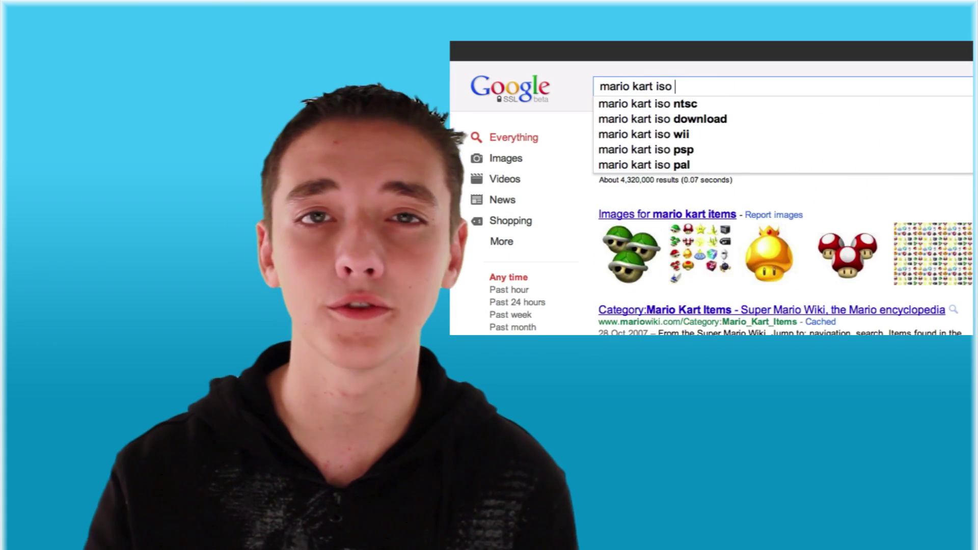
Search Google for "mario kart iso download"
text(download)
key(Return)
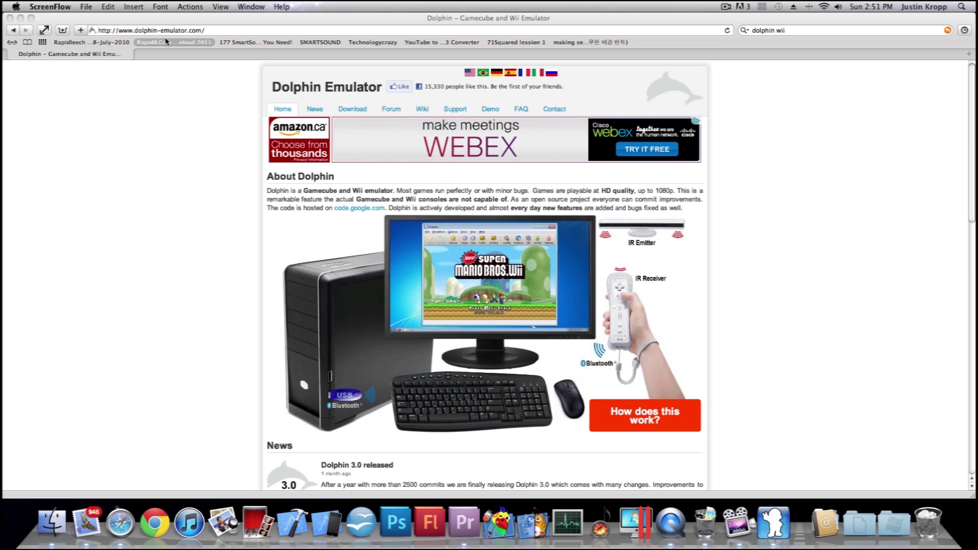
Open the download page of the Dolphin Emulator website
click(342, 108)
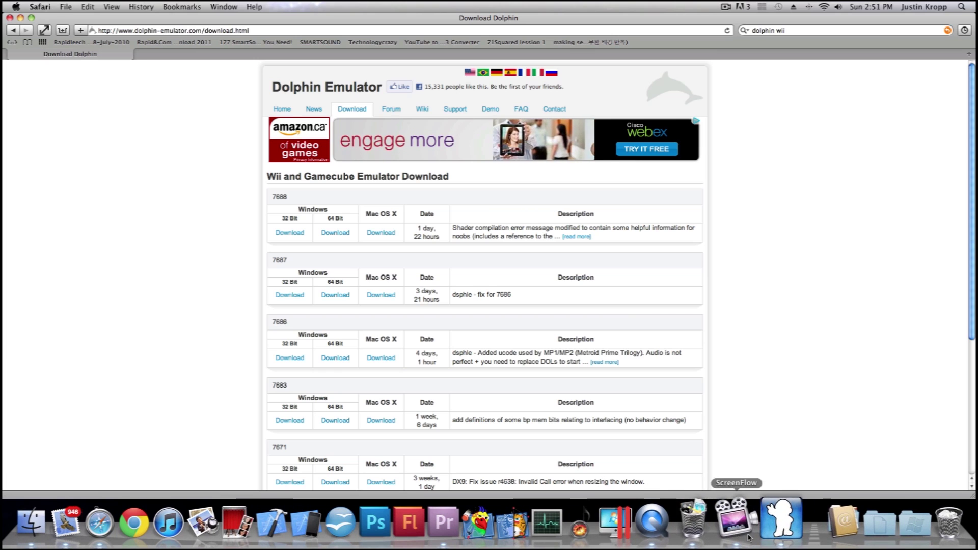
Switch to the Dolphin emulator, move its window aside and point out the Mario Kart Wii entry in the game list
click(781, 520)
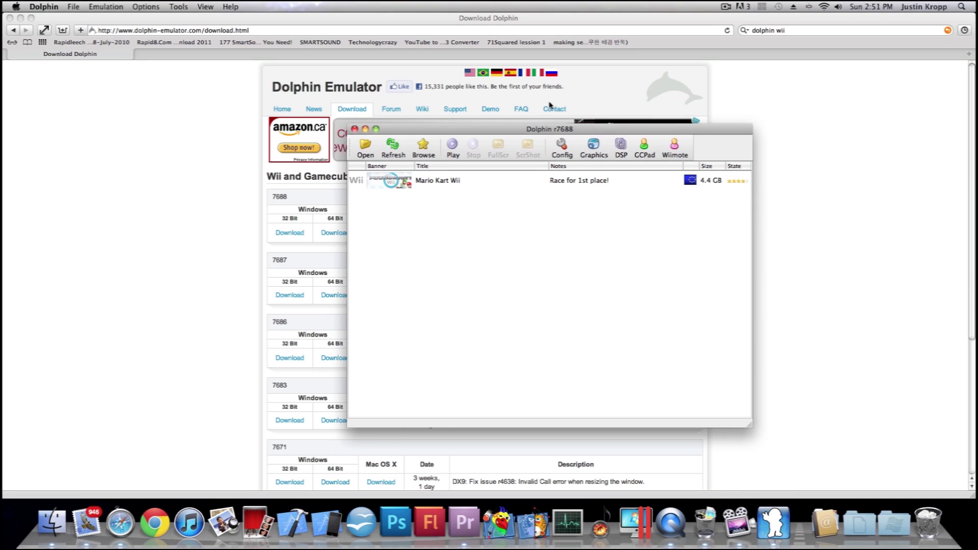
drag(546, 129, 418, 131)
click(369, 183)
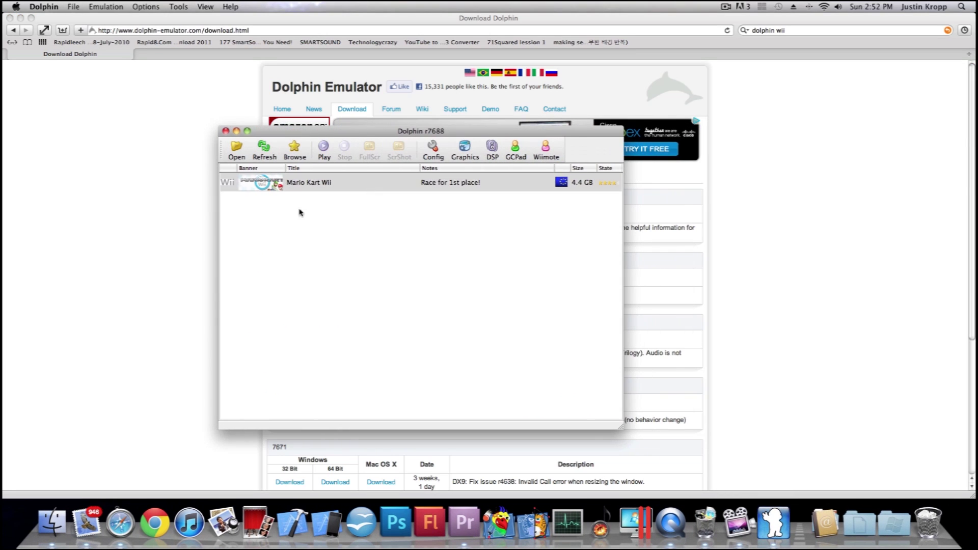
click(271, 209)
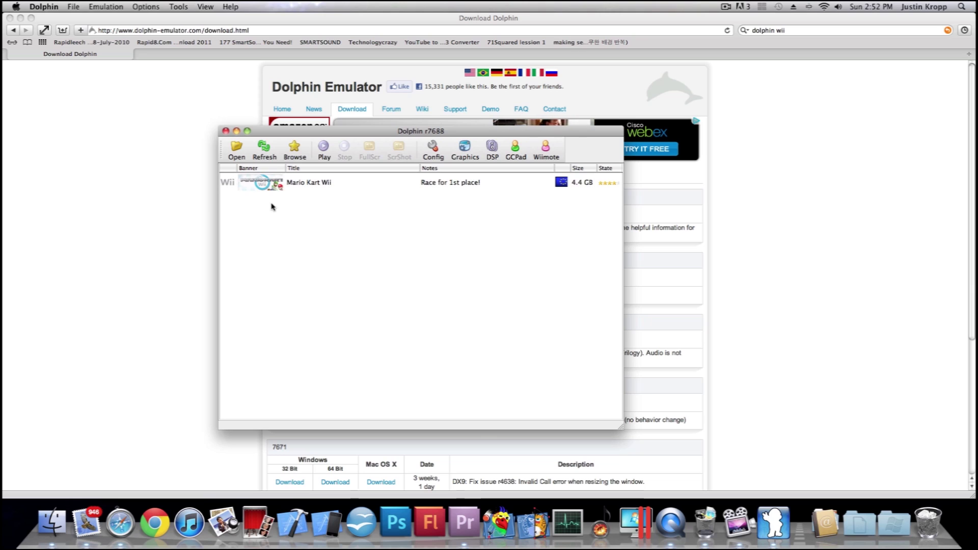
View the chooser for adding a game directory and cancel it without adding a folder
click(294, 150)
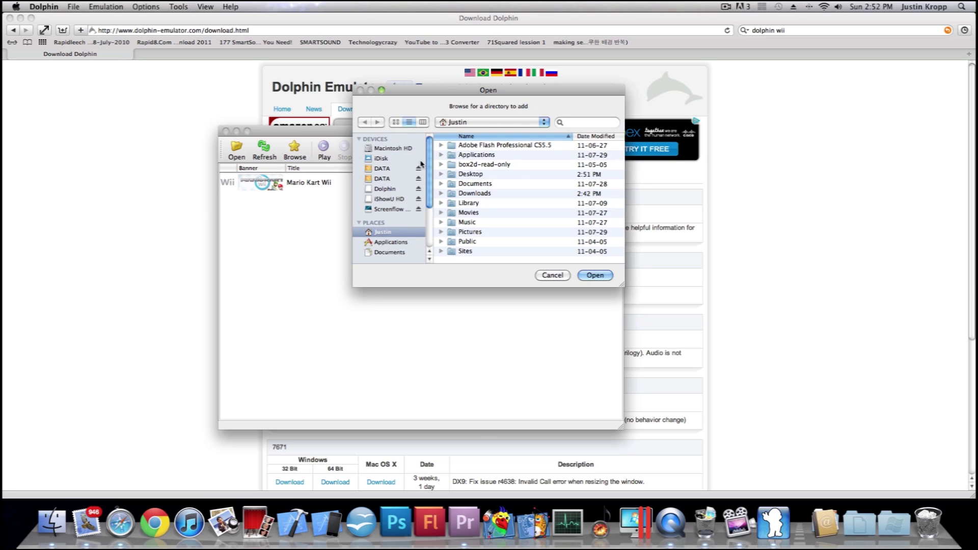
click(554, 277)
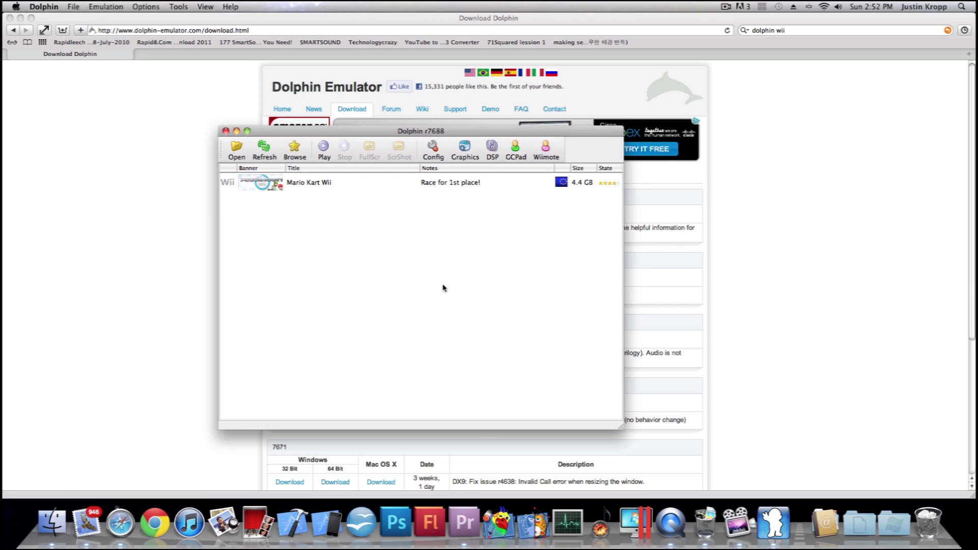
Review the aspect ratio and fullscreen resolution choices in the general graphics settings, keeping 1920x1080
click(473, 149)
click(408, 206)
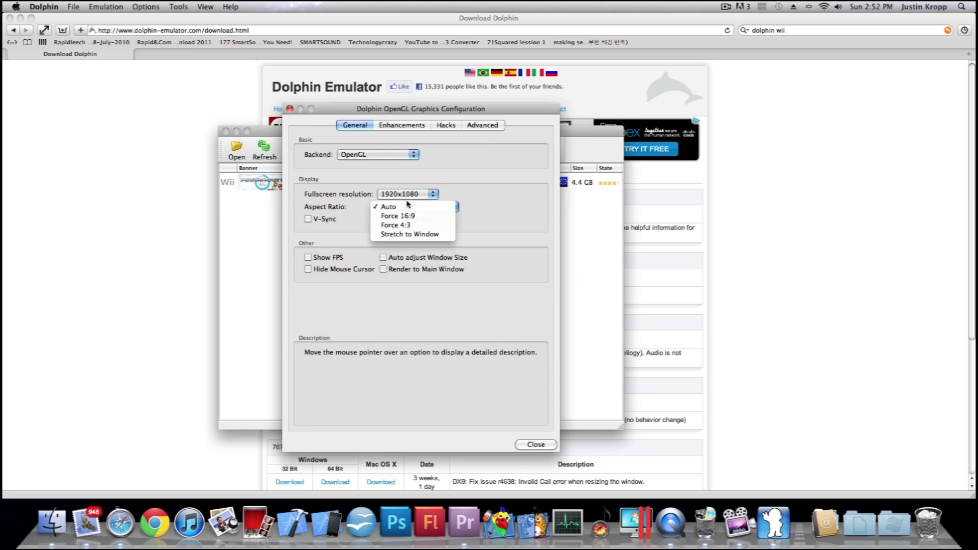
click(425, 192)
click(424, 193)
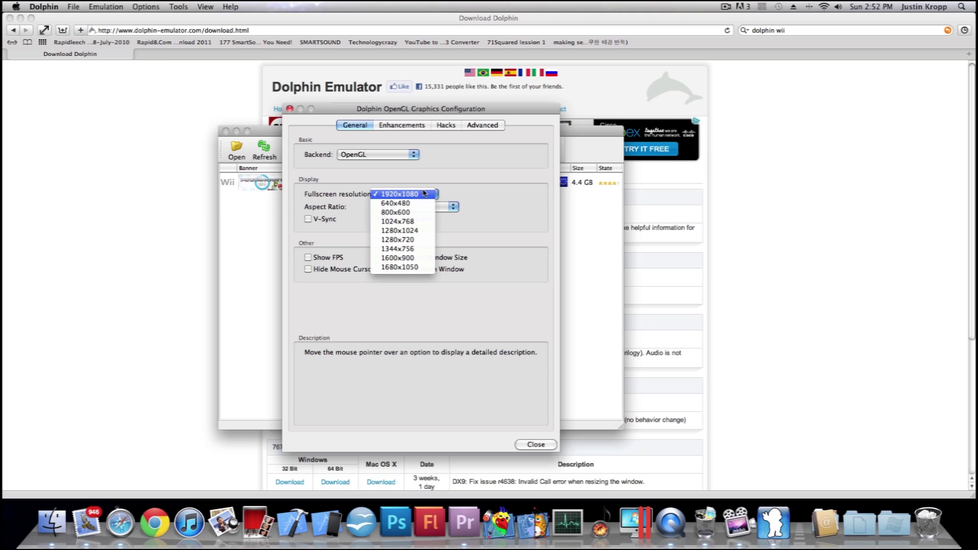
click(424, 194)
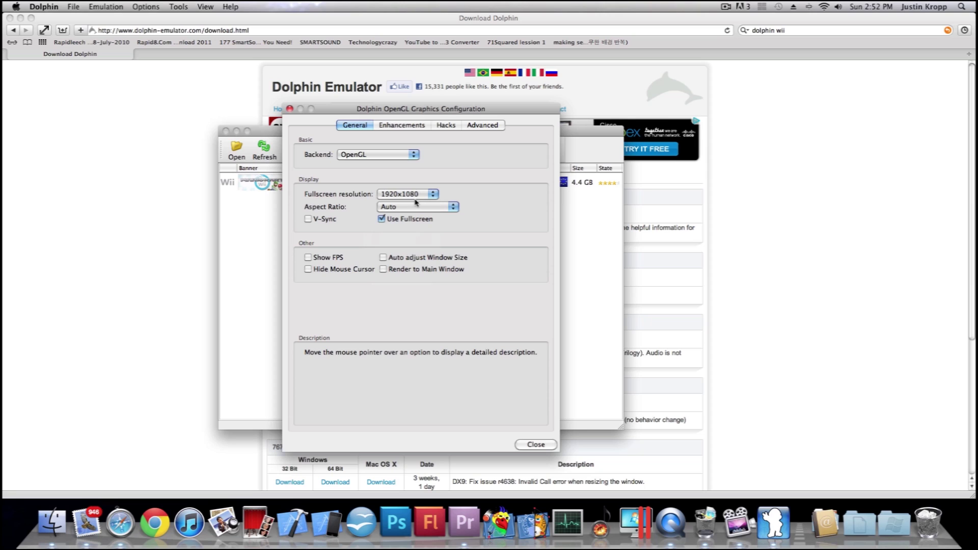
click(415, 197)
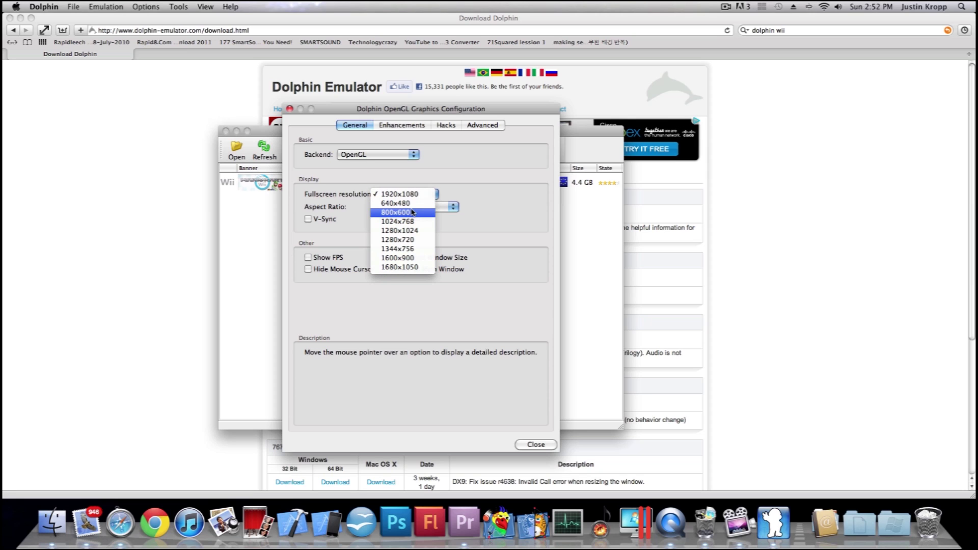
click(482, 178)
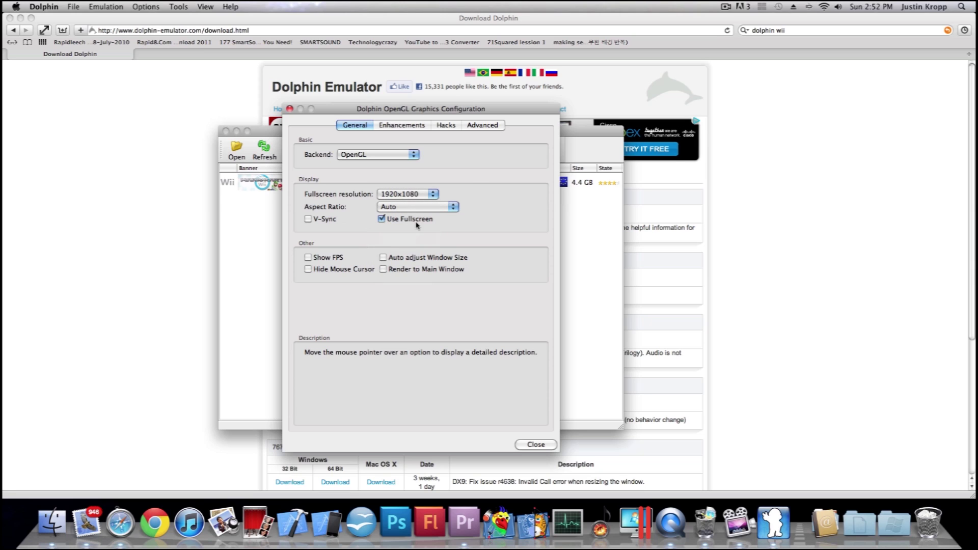
Review the internal resolution choices and the hacks in the graphics configuration, keeping Auto (Window Size), and close it
click(402, 125)
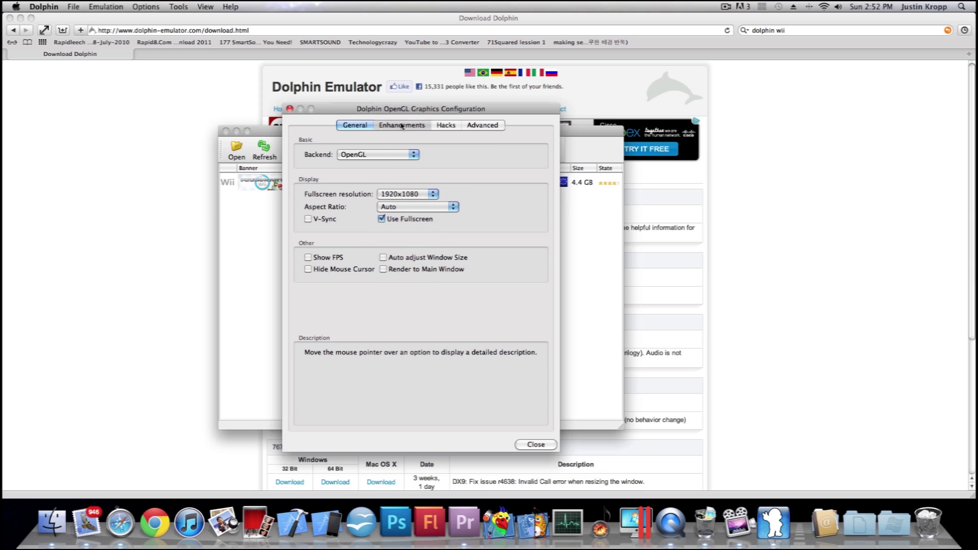
click(413, 155)
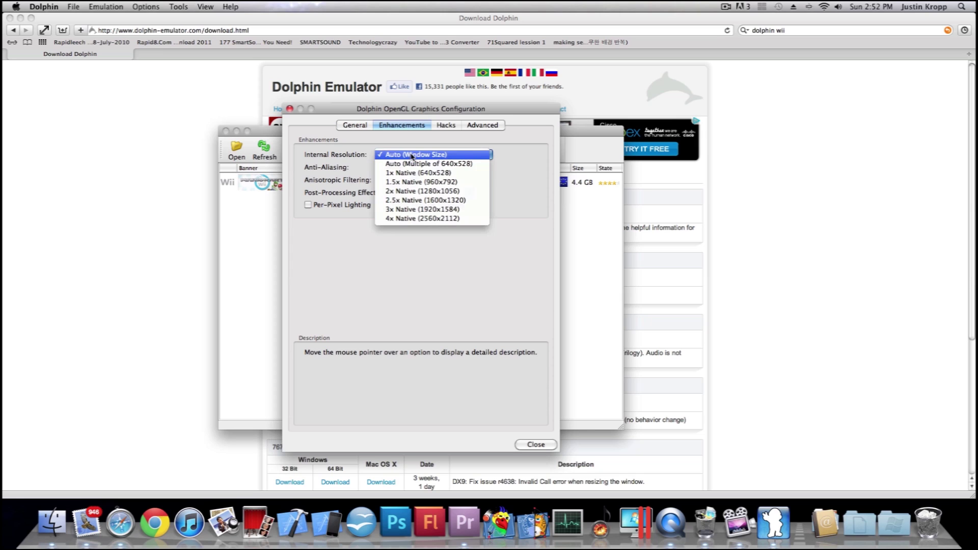
click(412, 155)
click(355, 125)
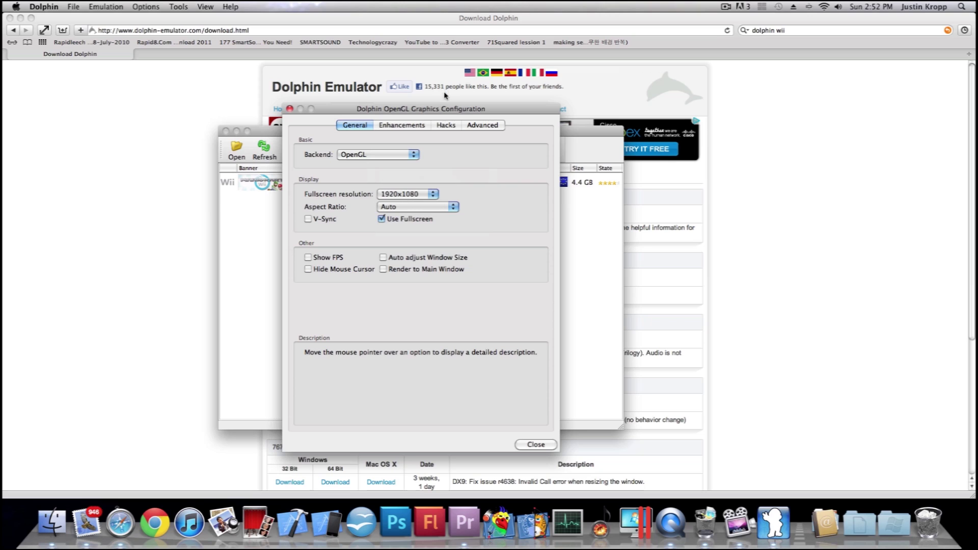
click(447, 126)
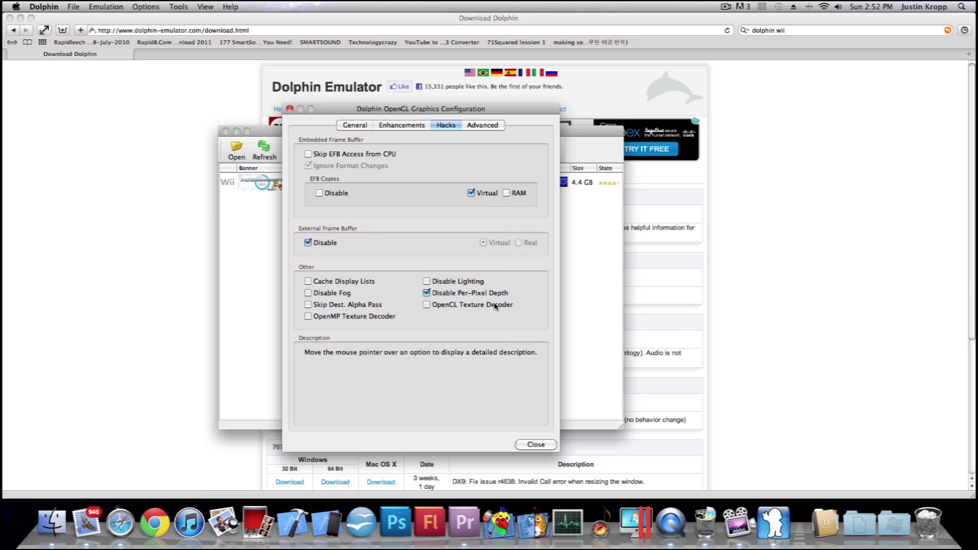
click(549, 449)
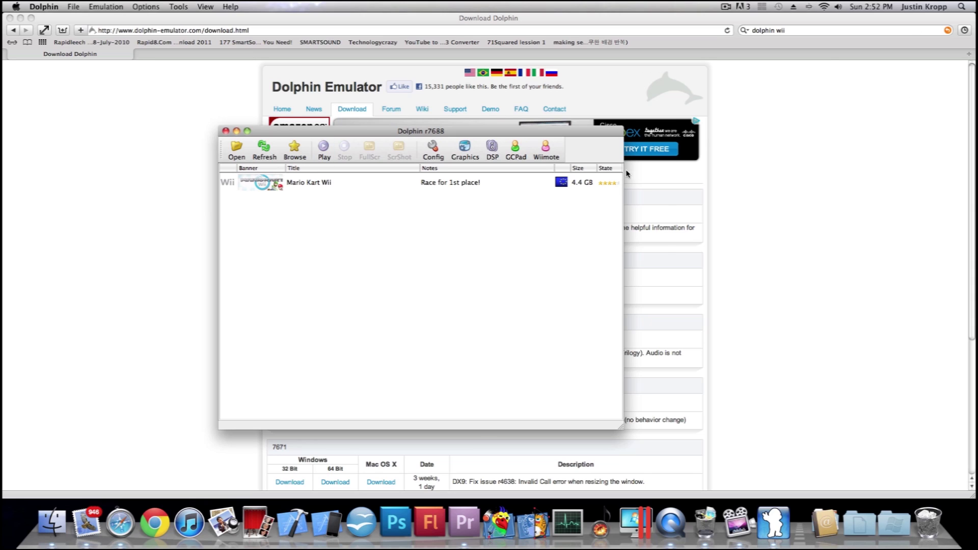
Open the Wiimote configuration and choose Real Wiimote as the input source for Wiimote 1
click(553, 159)
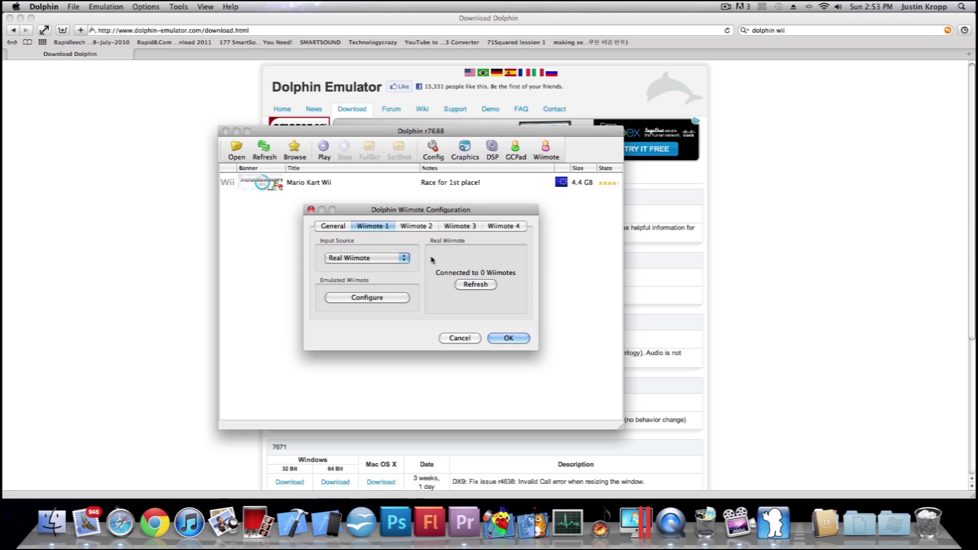
click(393, 259)
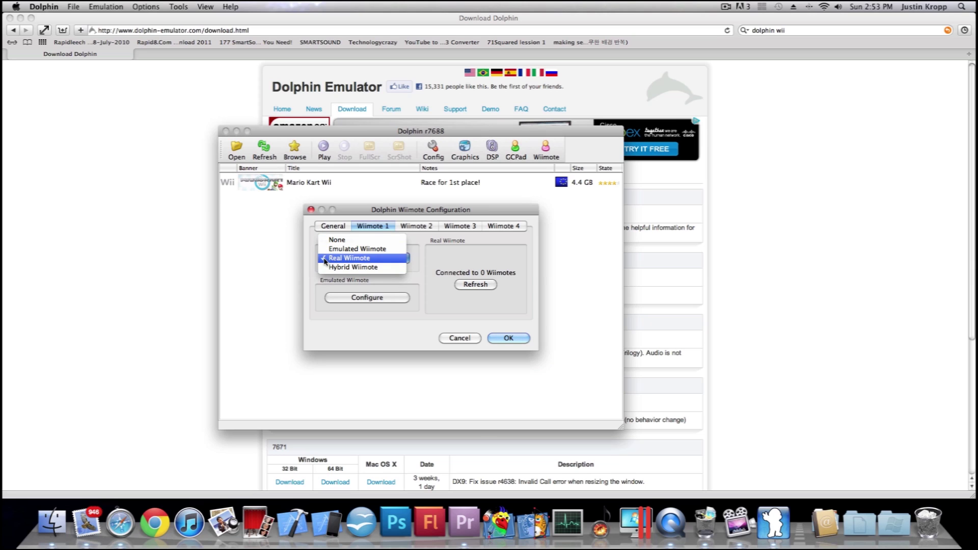
click(400, 259)
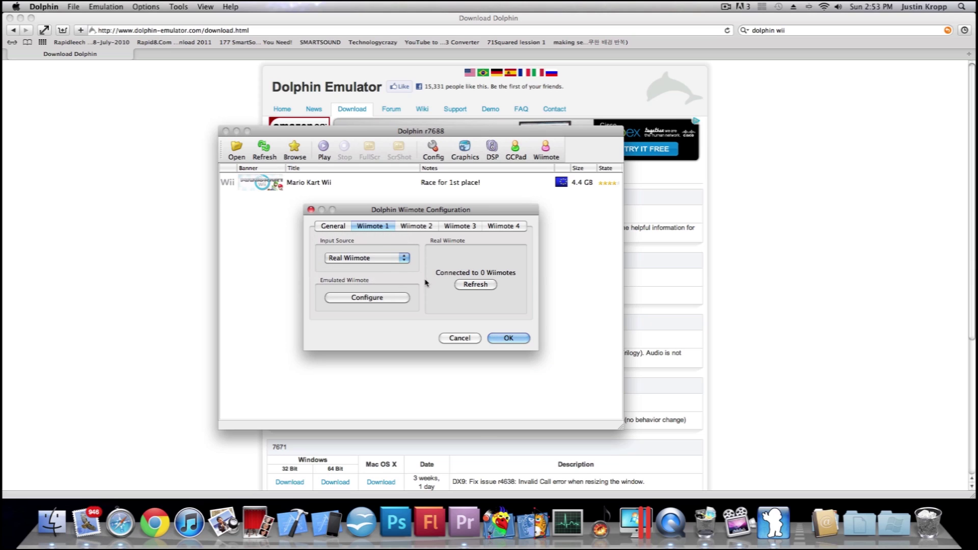
click(380, 263)
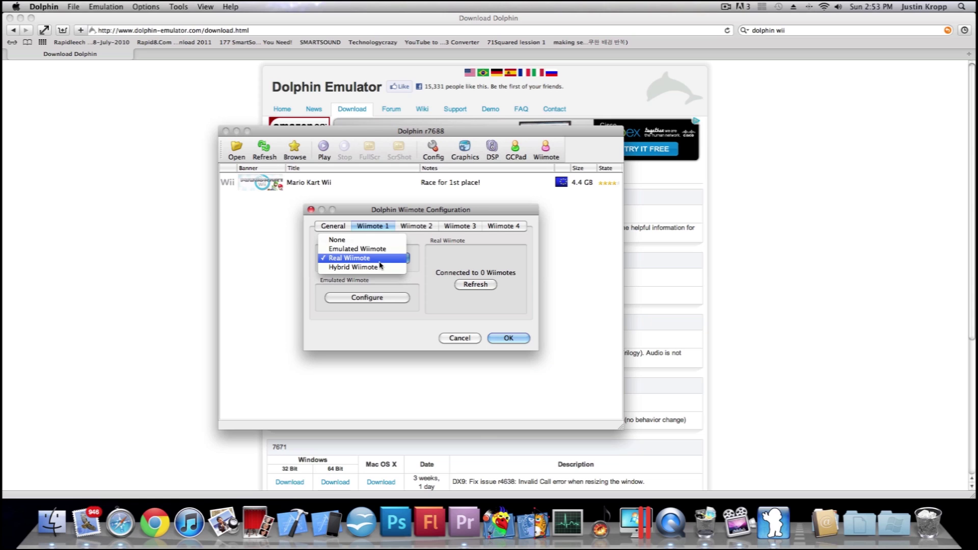
click(379, 263)
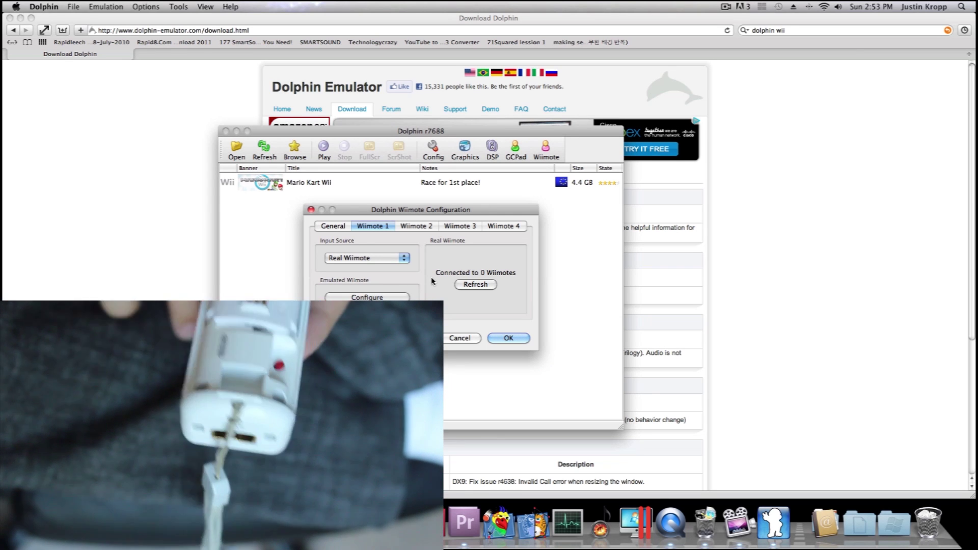
Refresh the real Wiimote connection and accept the Wiimote configuration
click(485, 286)
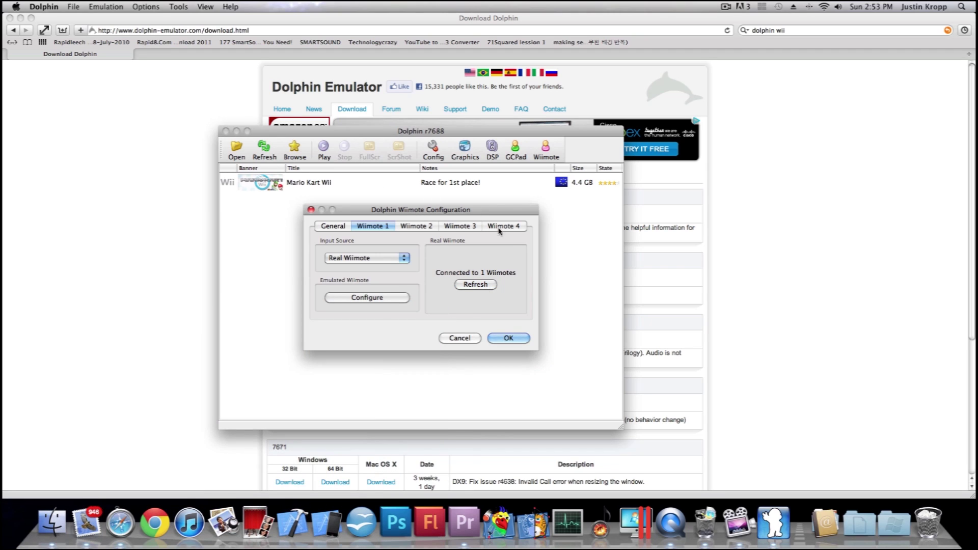
click(505, 339)
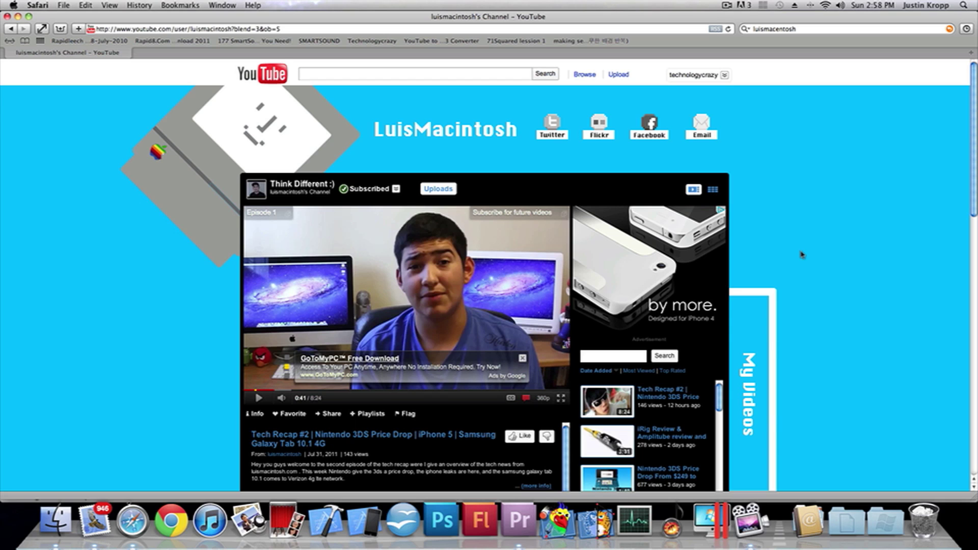
Dismiss the ad over the YouTube channel's featured video and look through the channel's profile and links sections
click(523, 359)
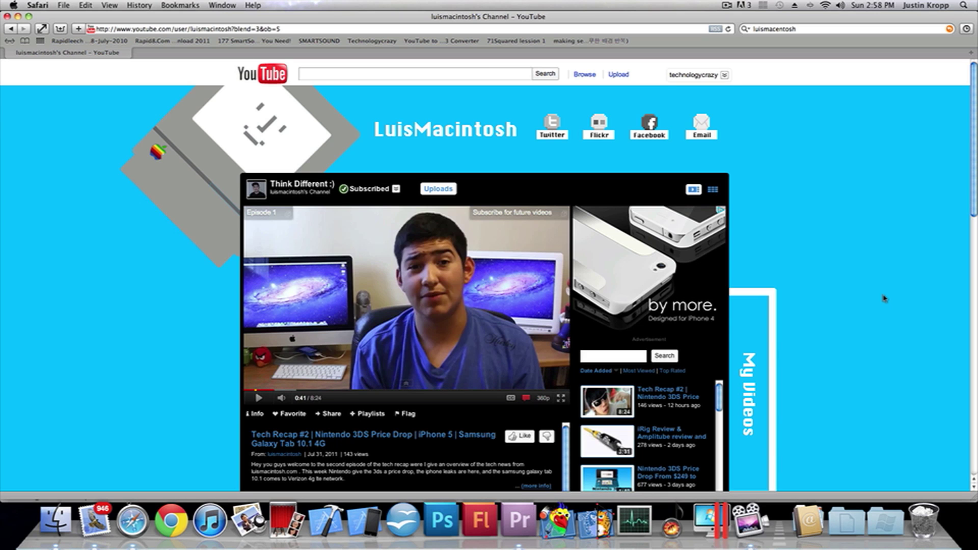
scroll(884, 298, down, 10)
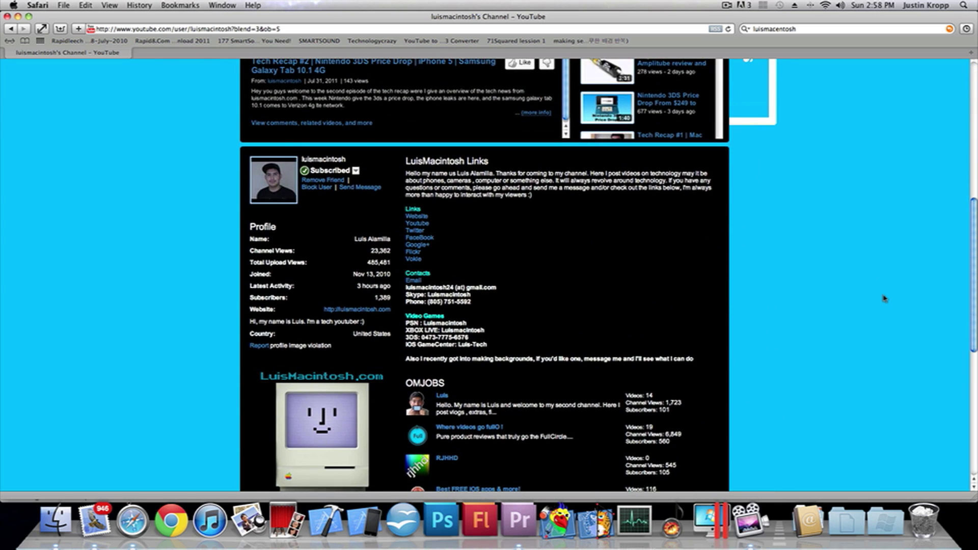
scroll(884, 298, down, 2)
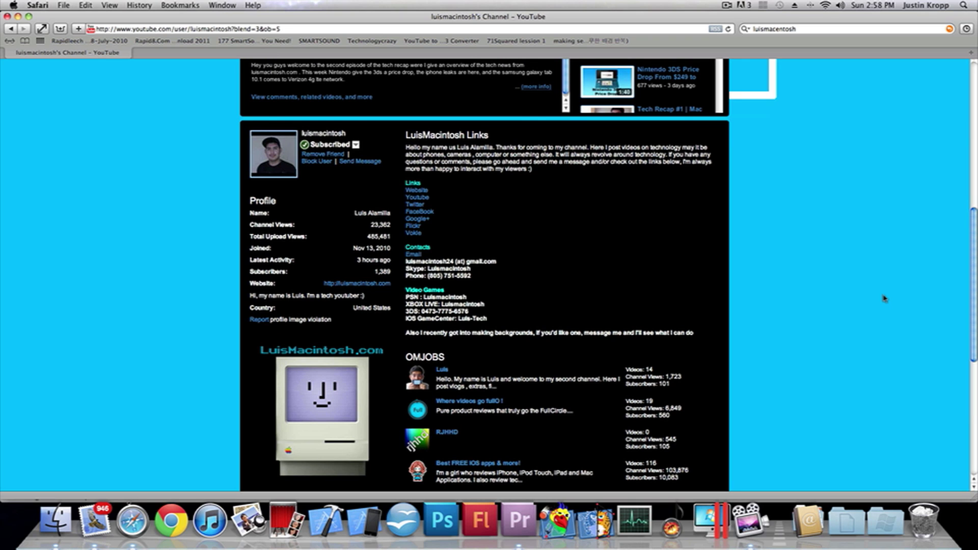
scroll(883, 298, up, 10)
scroll(867, 301, down, 4)
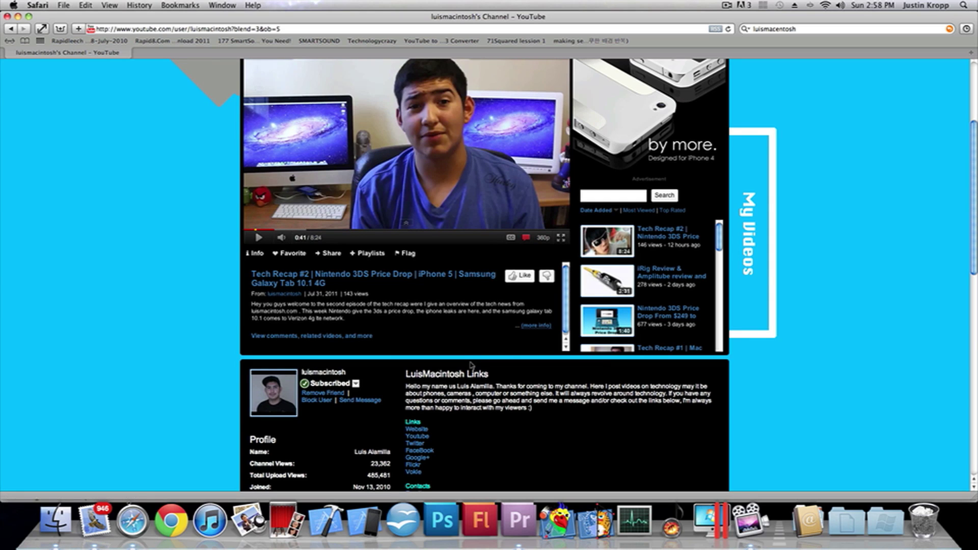
scroll(453, 346, down, 4)
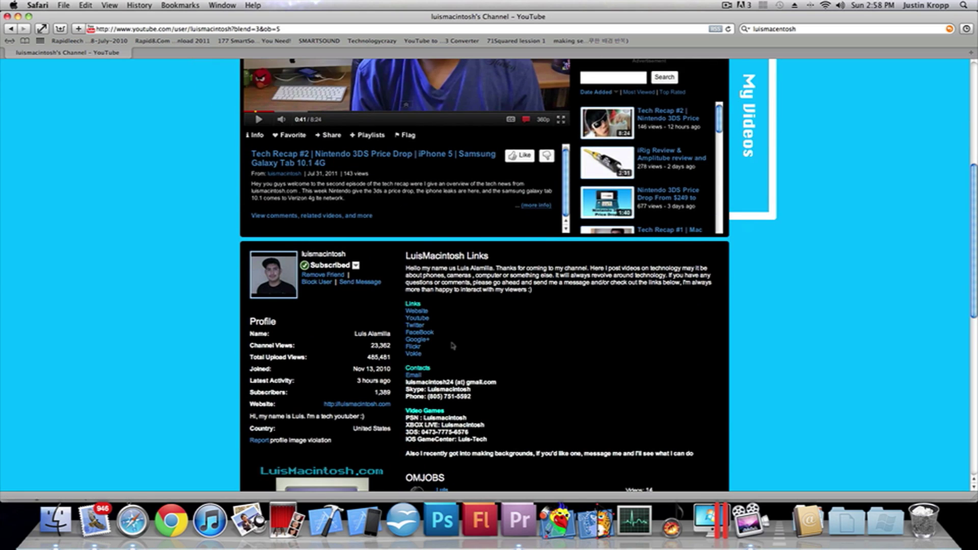